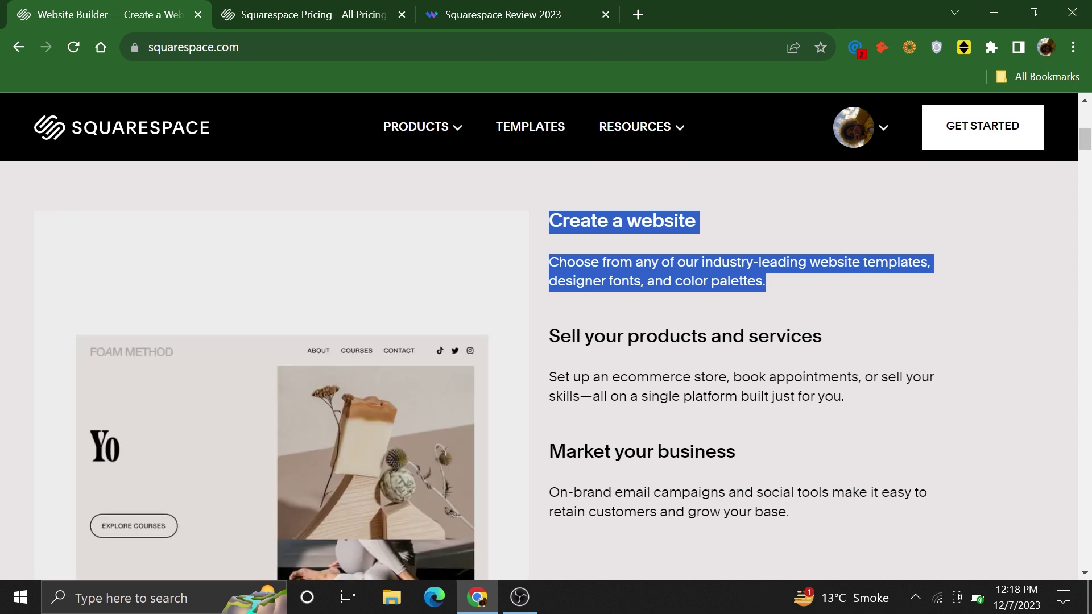
Step: Highlight the homepage feature descriptions and the six 'How to create a website' steps
left_click_drag(549, 336, 822, 337)
left_click_drag(549, 451, 746, 455)
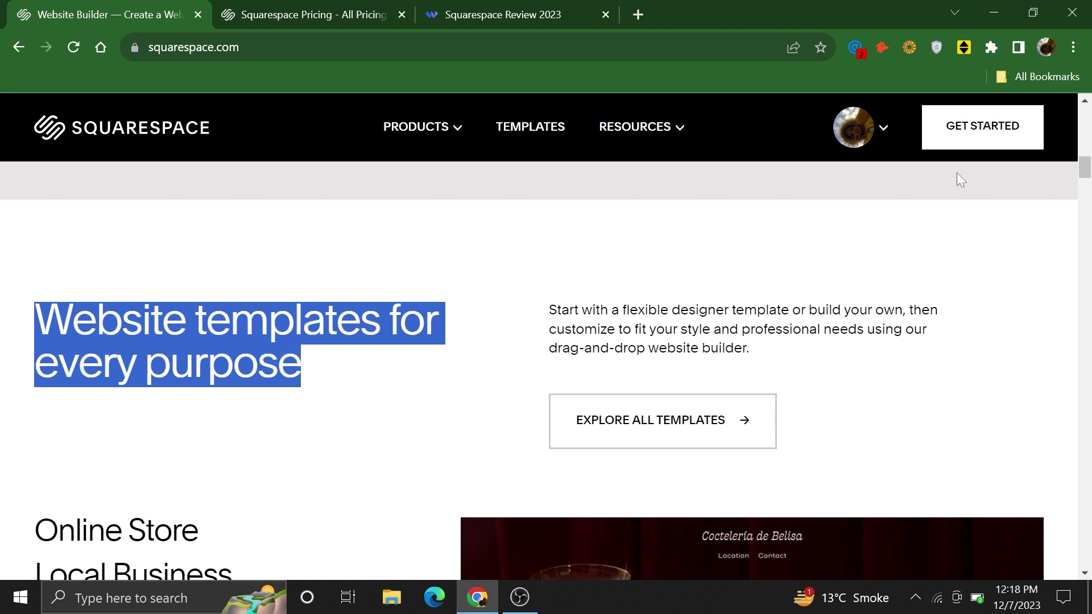
left_click_drag(1084, 164, 1084, 170)
left_click_drag(546, 239, 785, 293)
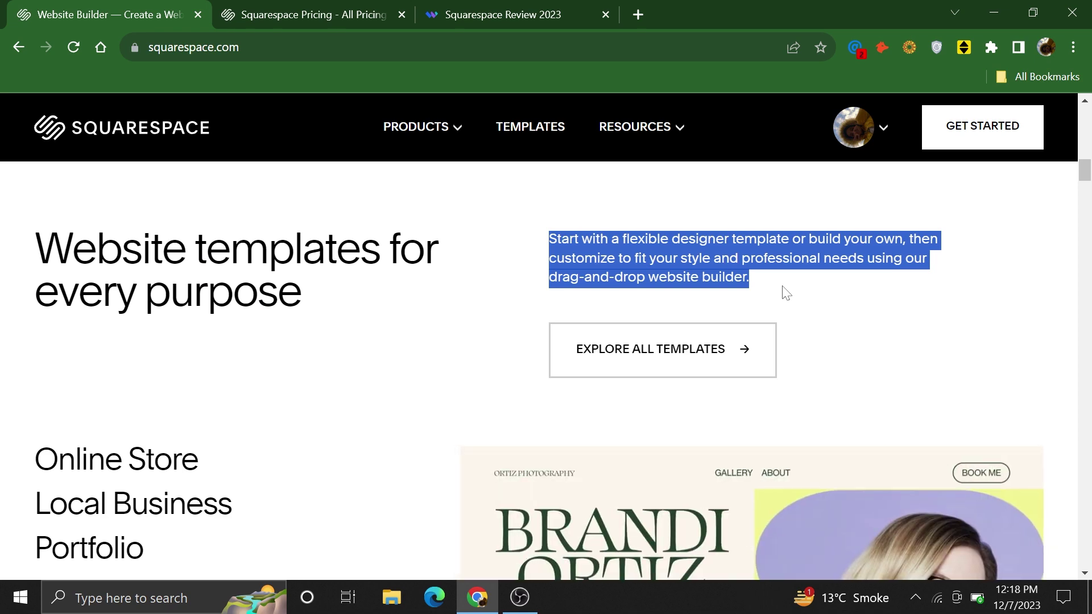
left_click_drag(1083, 169, 1084, 183)
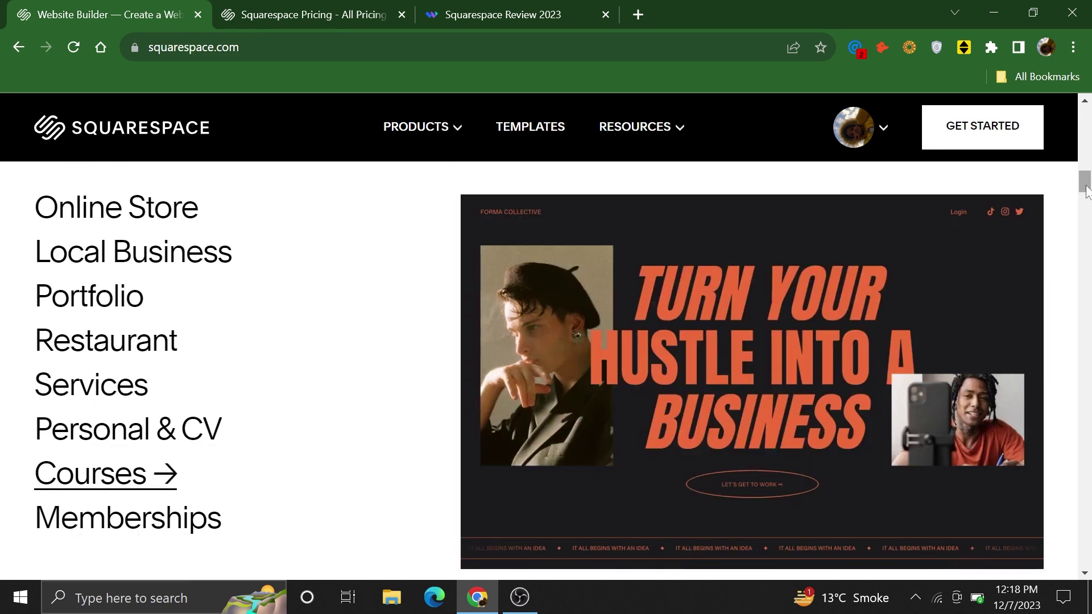
left_click_drag(1086, 205, 1085, 196)
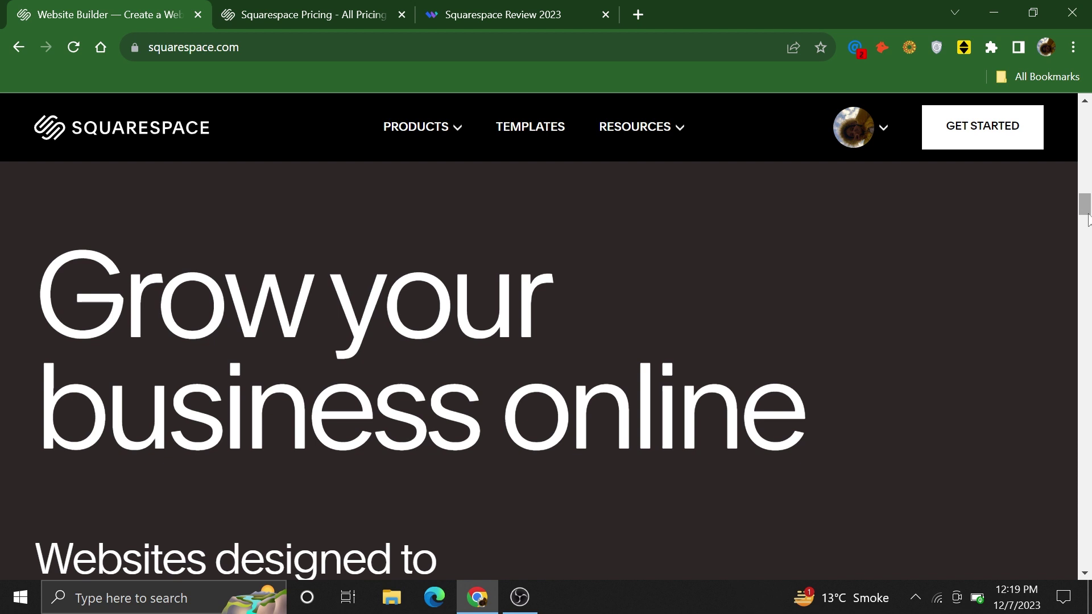
left_click_drag(1084, 206, 1085, 317)
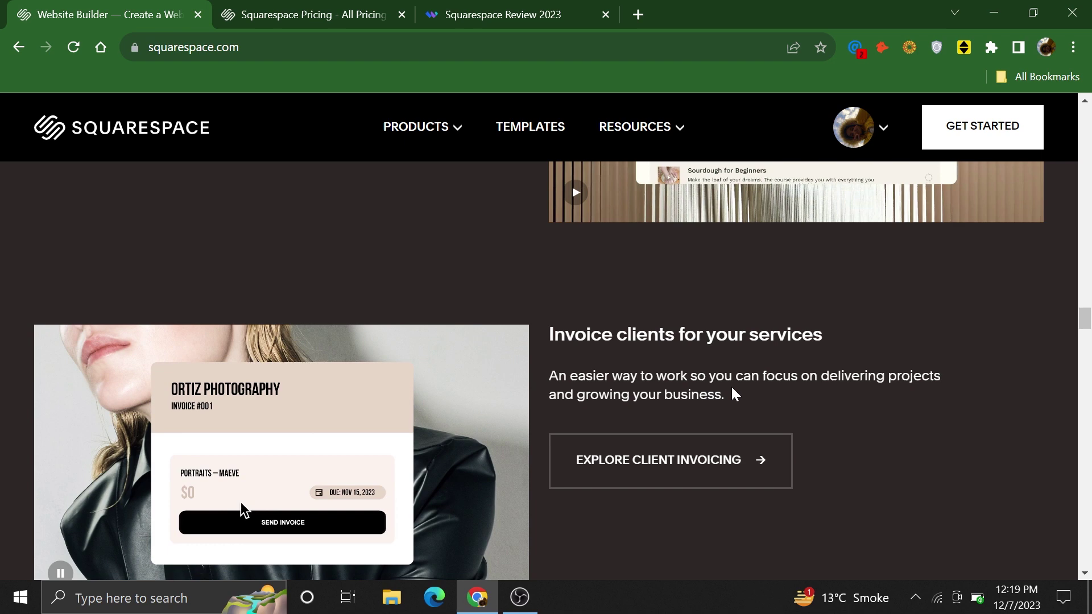
left_click_drag(1085, 319, 1083, 357)
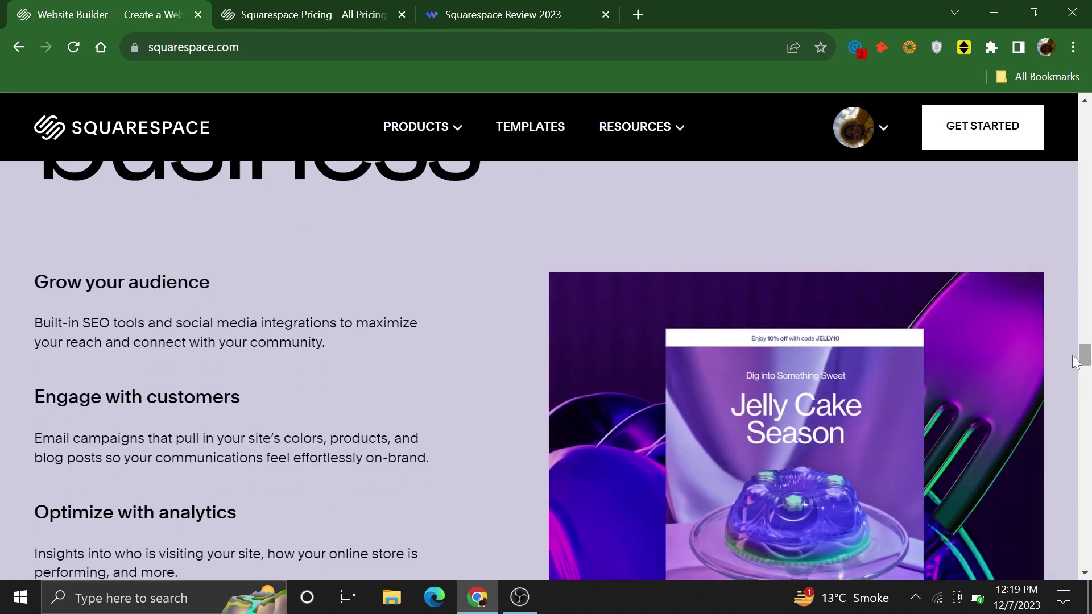
left_click_drag(27, 279, 437, 512)
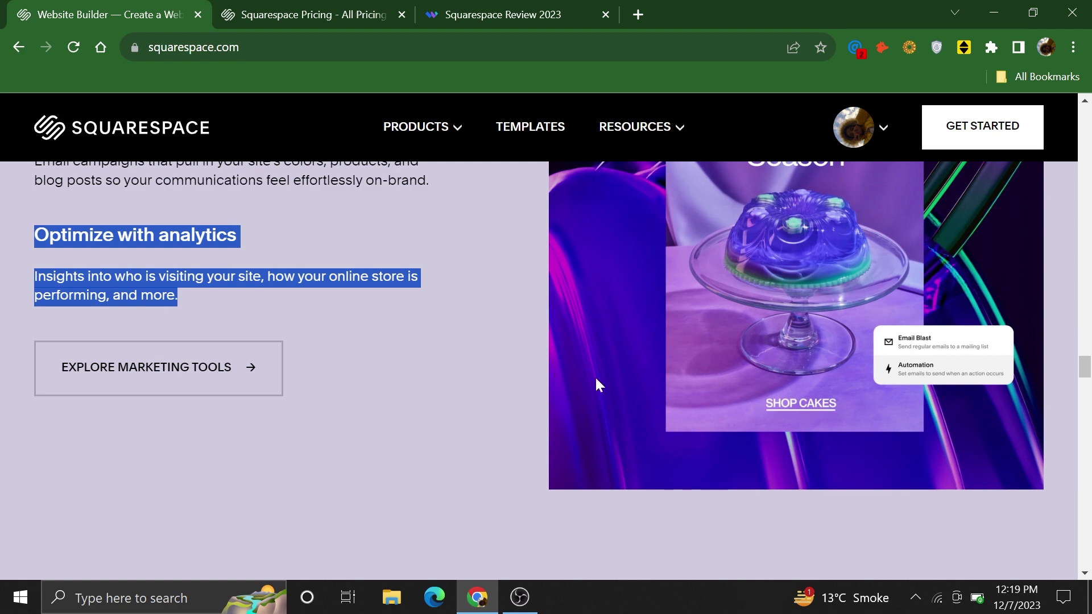
left_click_drag(1083, 367, 1085, 426)
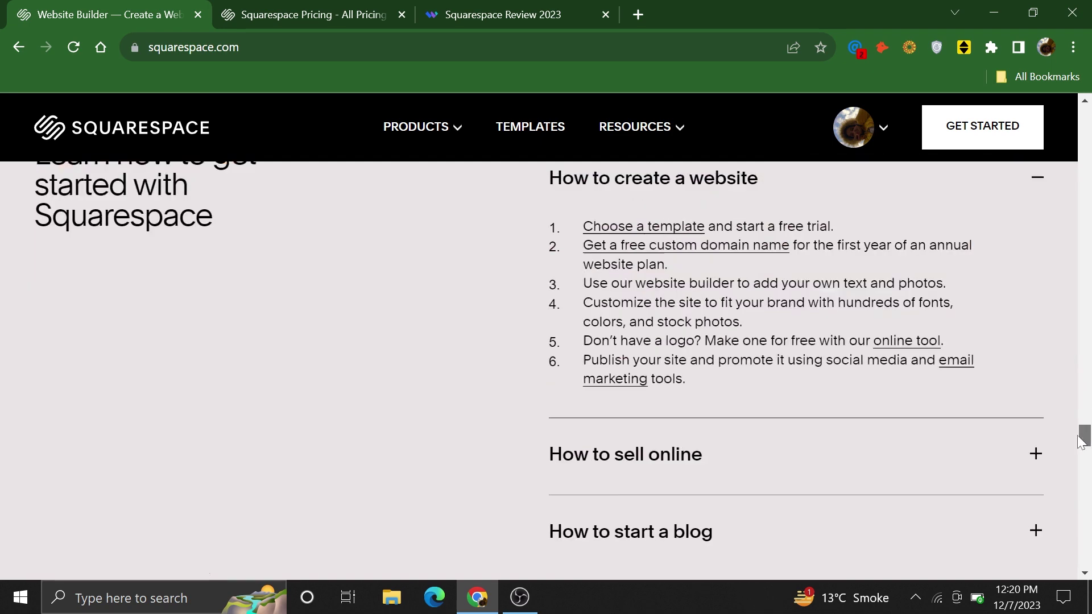
left_click_drag(691, 471, 567, 319)
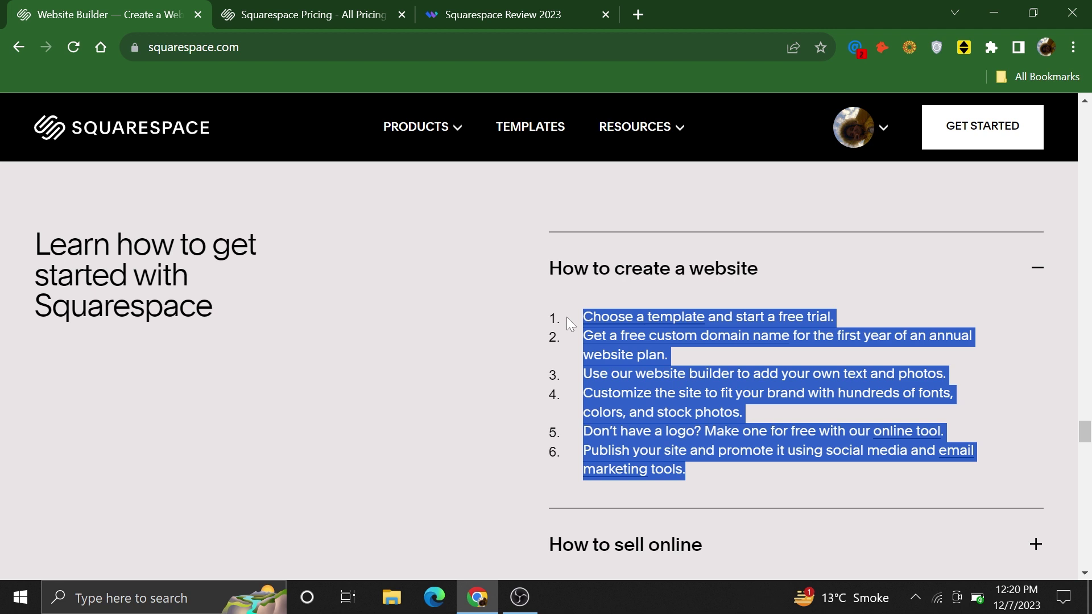
Step: Switch to the Squarespace pricing page and review the Personal plan details
left_click(325, 15)
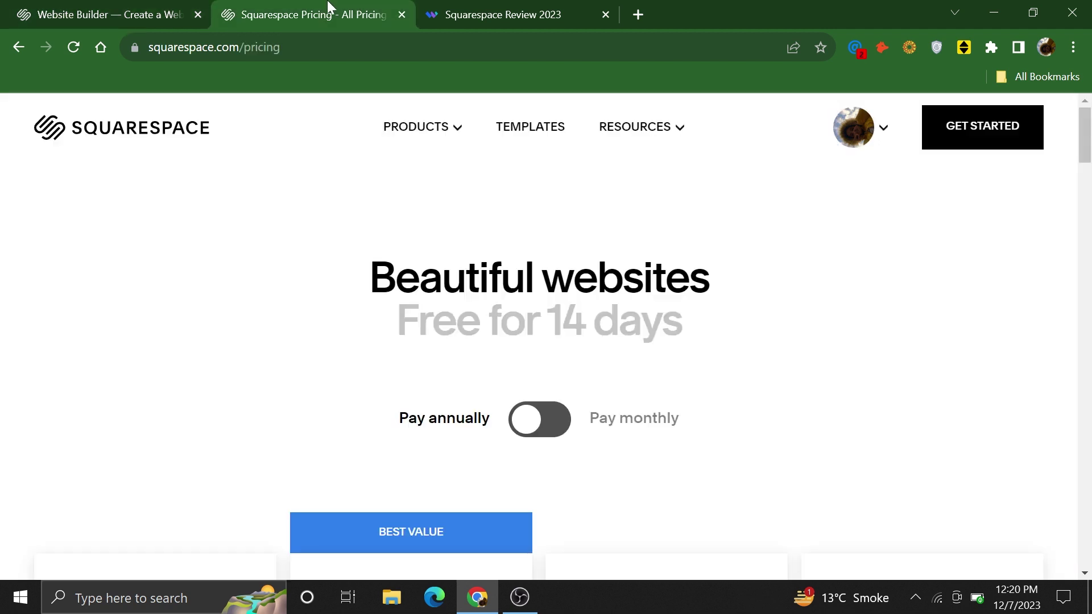
left_click(206, 47)
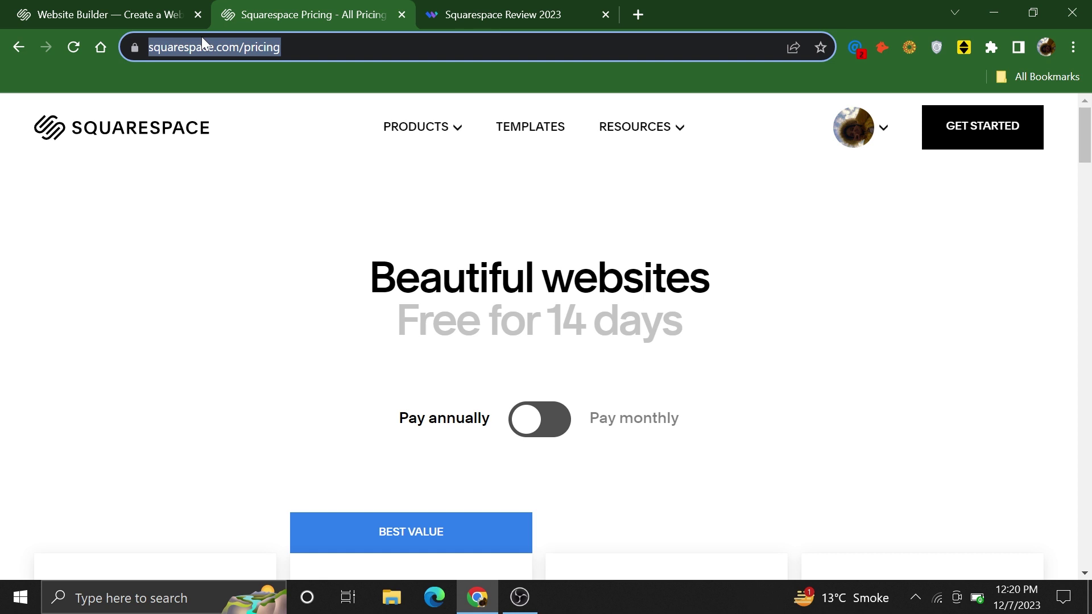
scroll(364, 290, "down", 2)
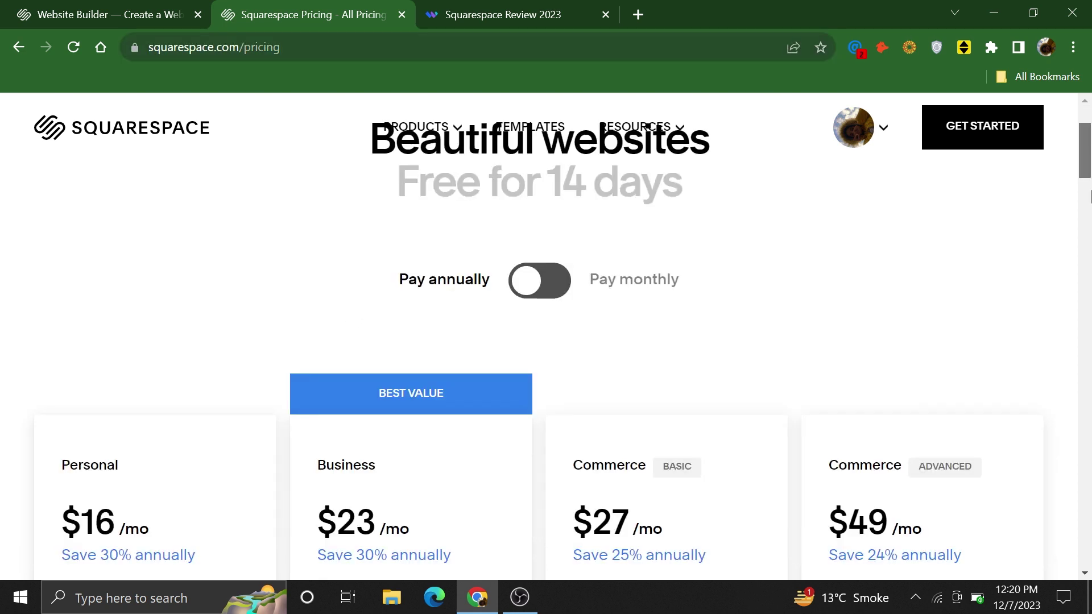
mouse_move(1087, 195)
left_mouse_down()
mouse_move(1088, 213)
mouse_move(1085, 184)
left_mouse_up()
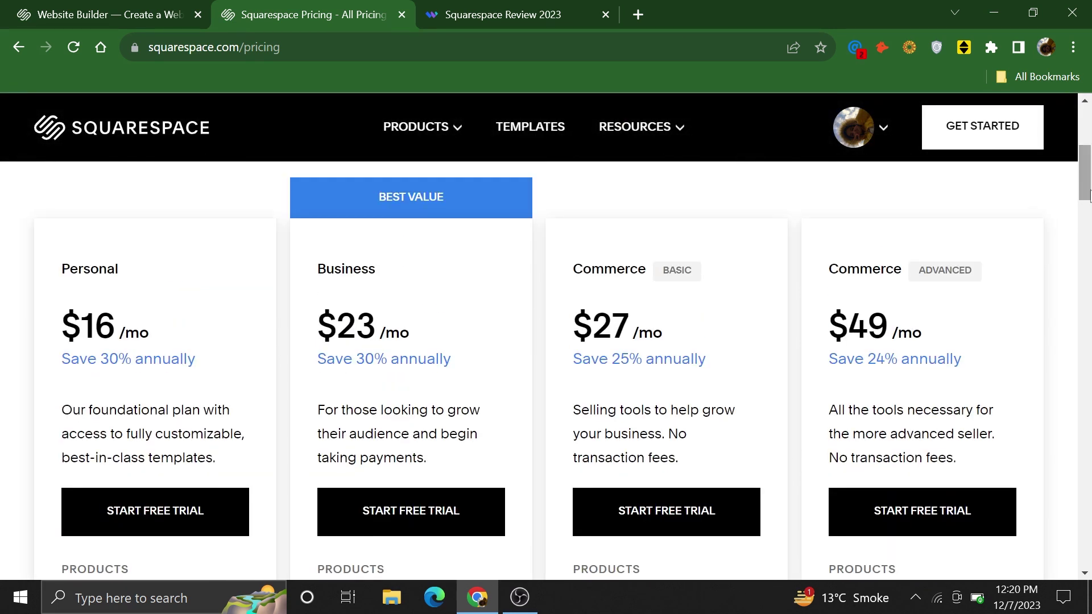
left_click_drag(61, 266, 222, 469)
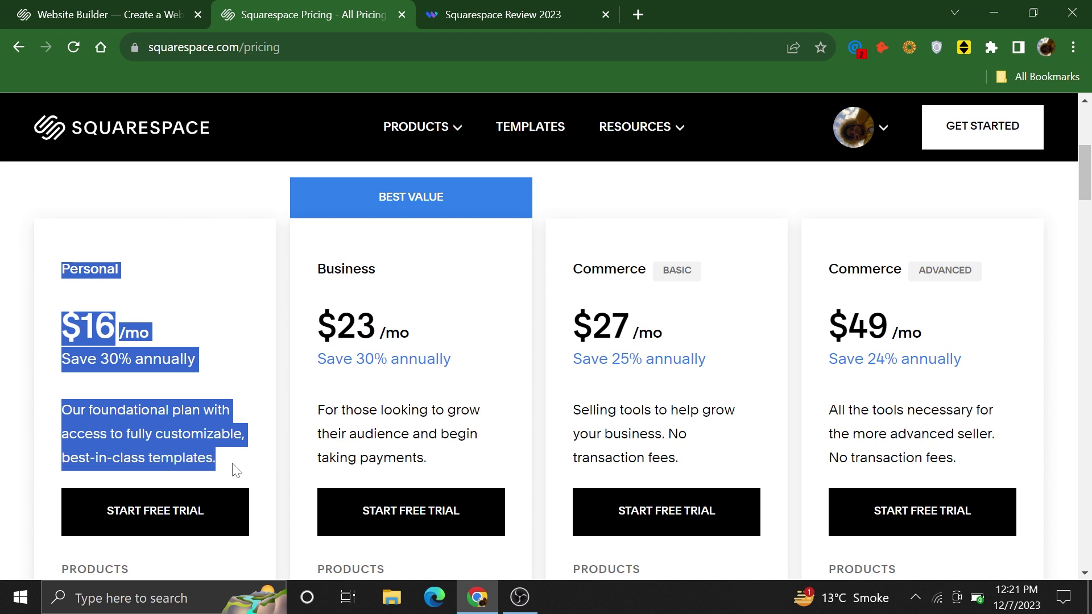
left_click(236, 469)
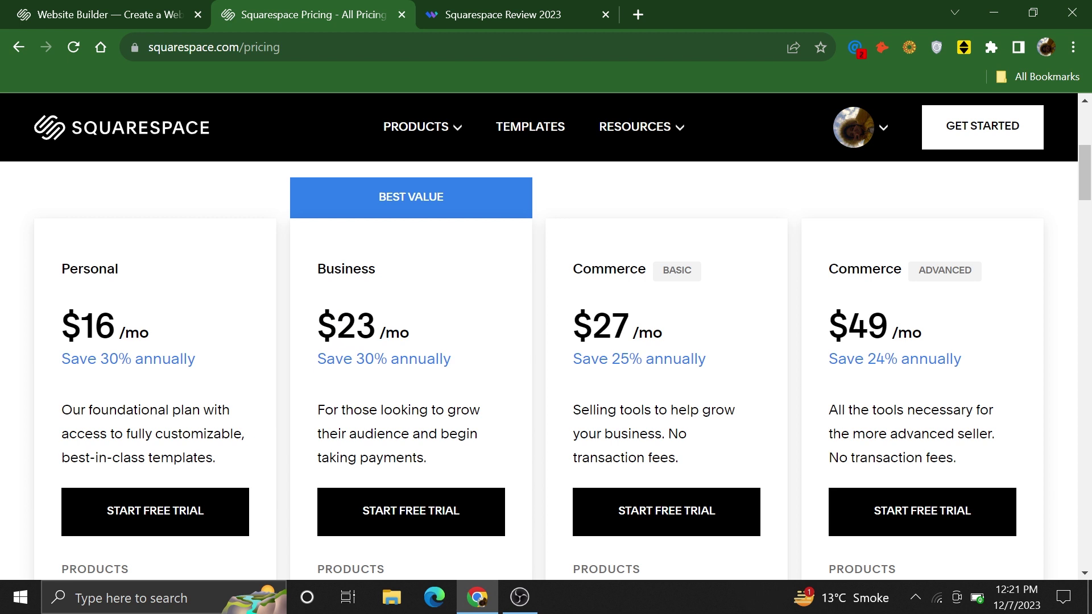
Step: Review the Business, Commerce Basic and Commerce Advanced plan prices and details
left_click_drag(317, 266, 521, 470)
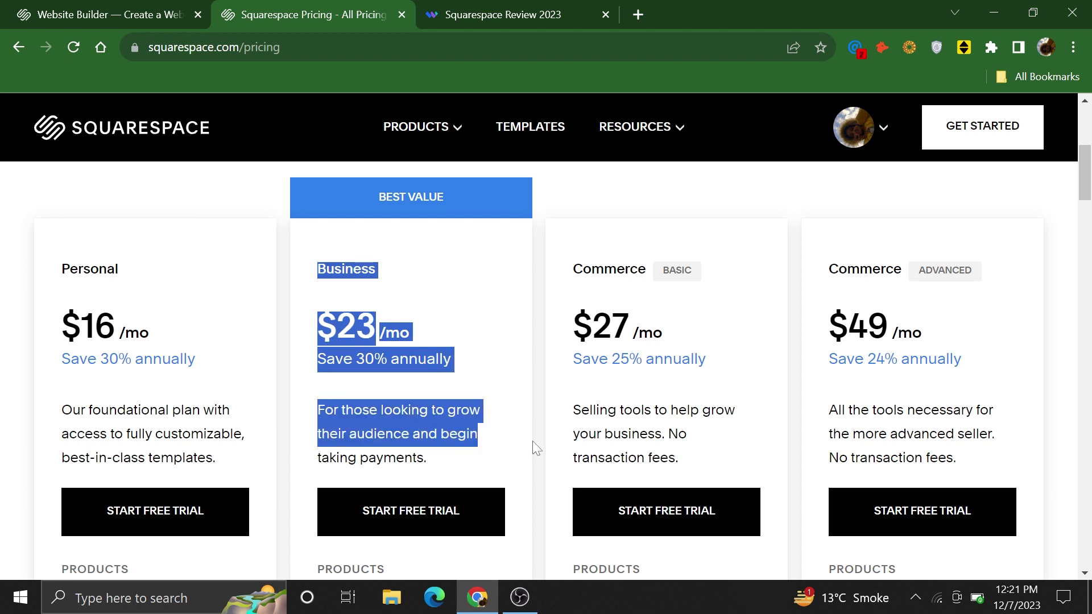
left_click(503, 470)
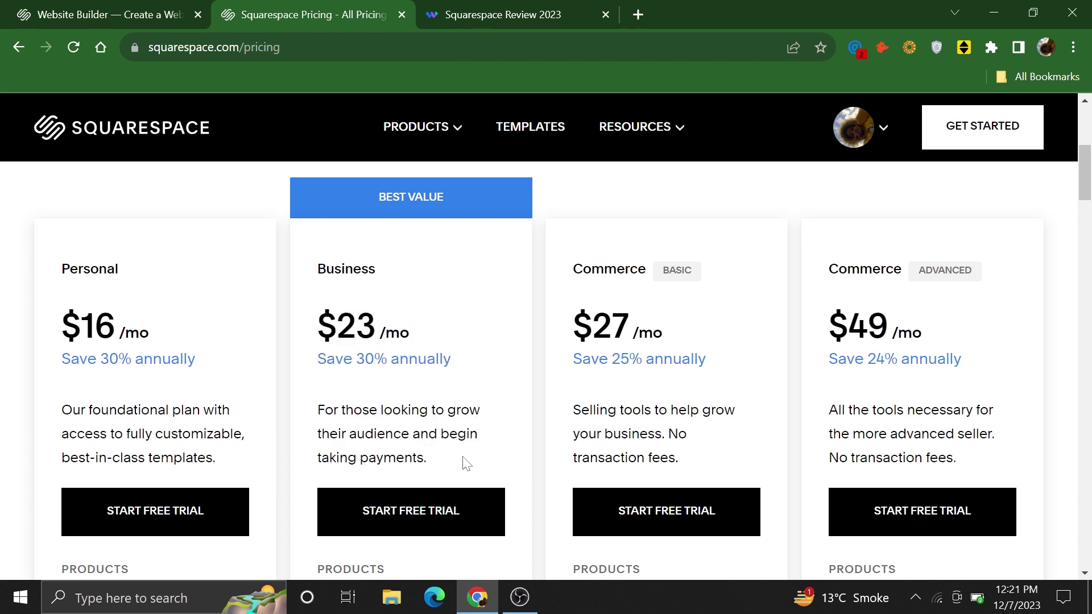
left_click_drag(426, 461, 305, 320)
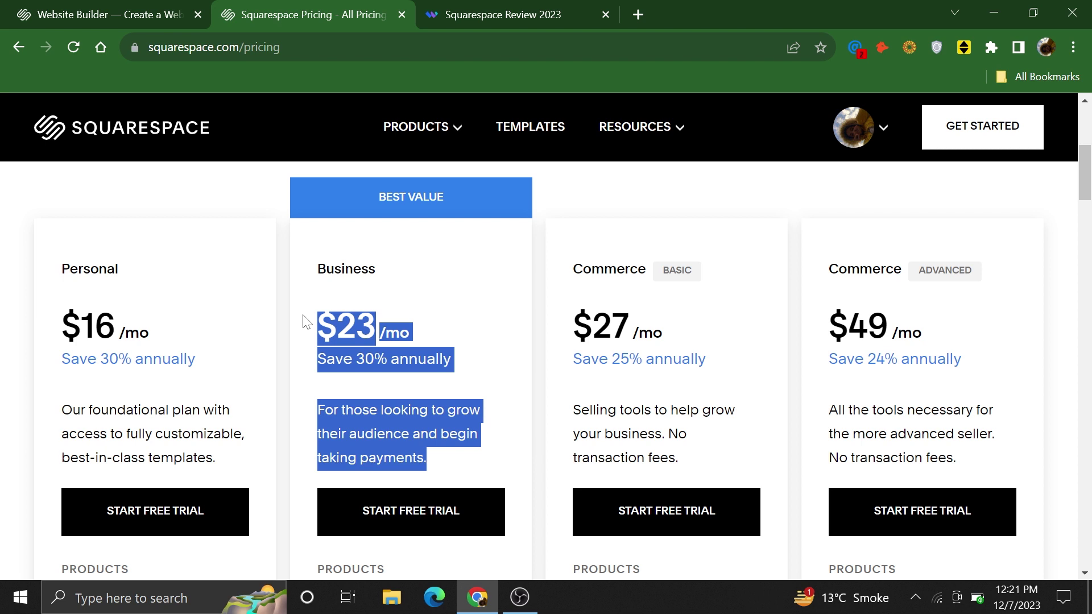
left_click_drag(573, 266, 642, 359)
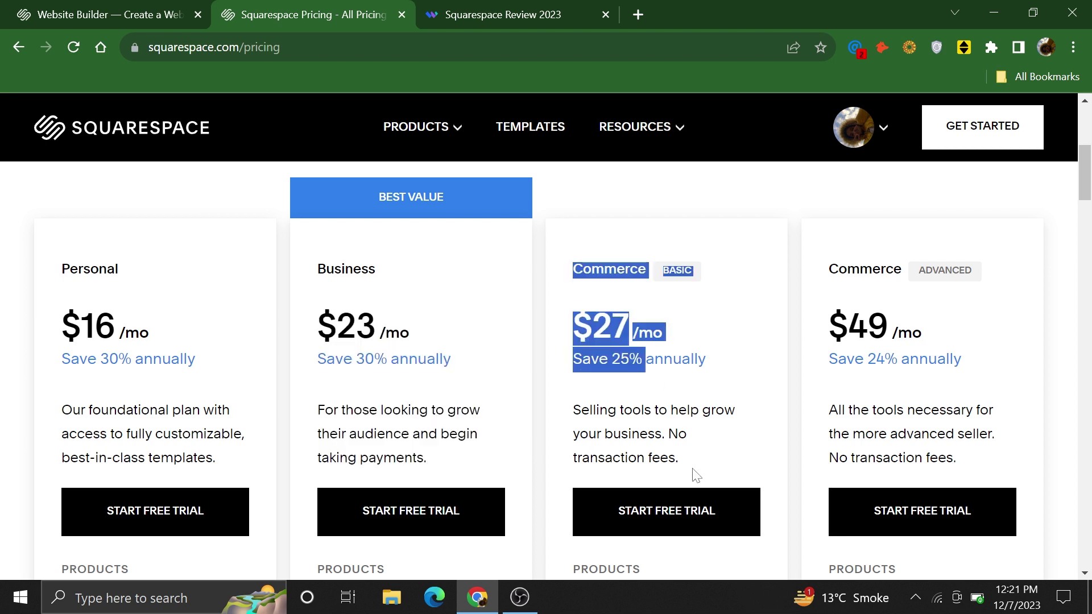
left_click(679, 461)
left_click_drag(678, 461, 570, 266)
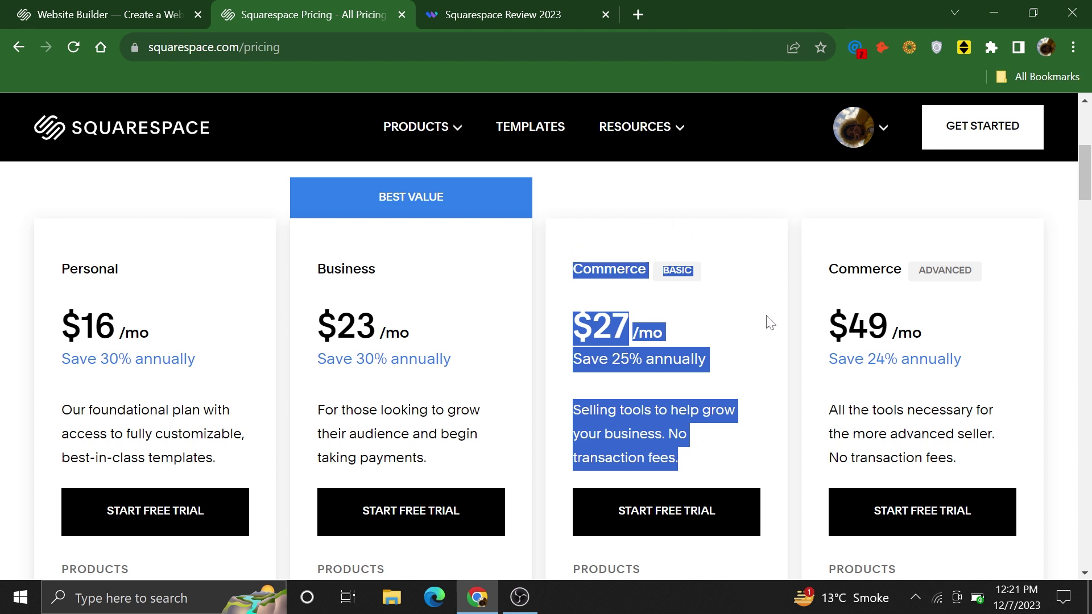
left_click_drag(826, 266, 996, 478)
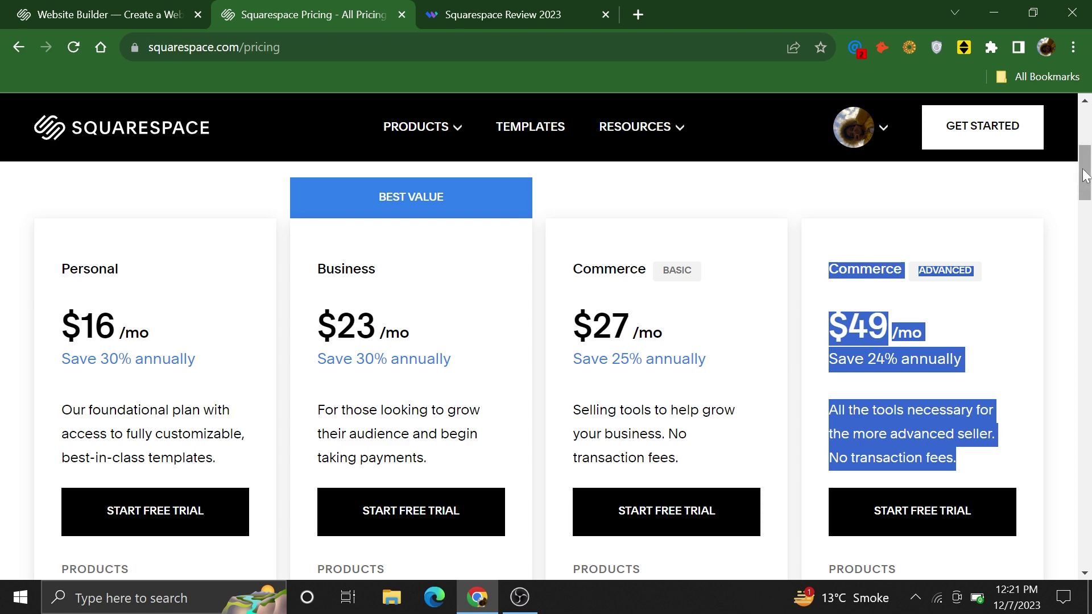
left_click_drag(1084, 171, 1084, 222)
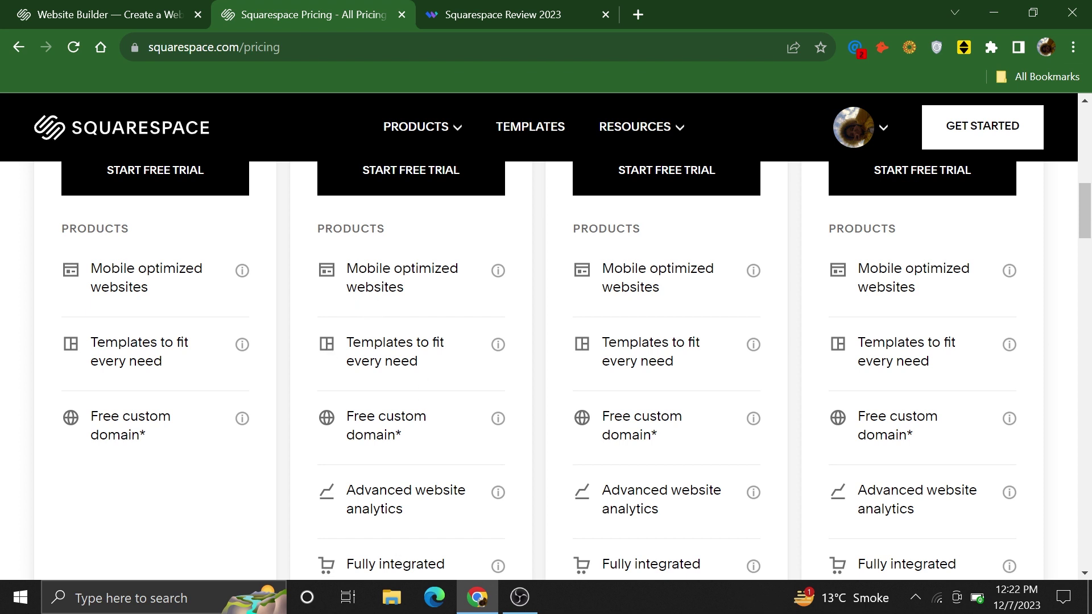
scroll(546, 341, "up", 3)
left_click_drag(572, 350, 709, 448)
Step: Clear the highlights on the Commerce Basic and Commerce Advanced plan cards
left_click(725, 477)
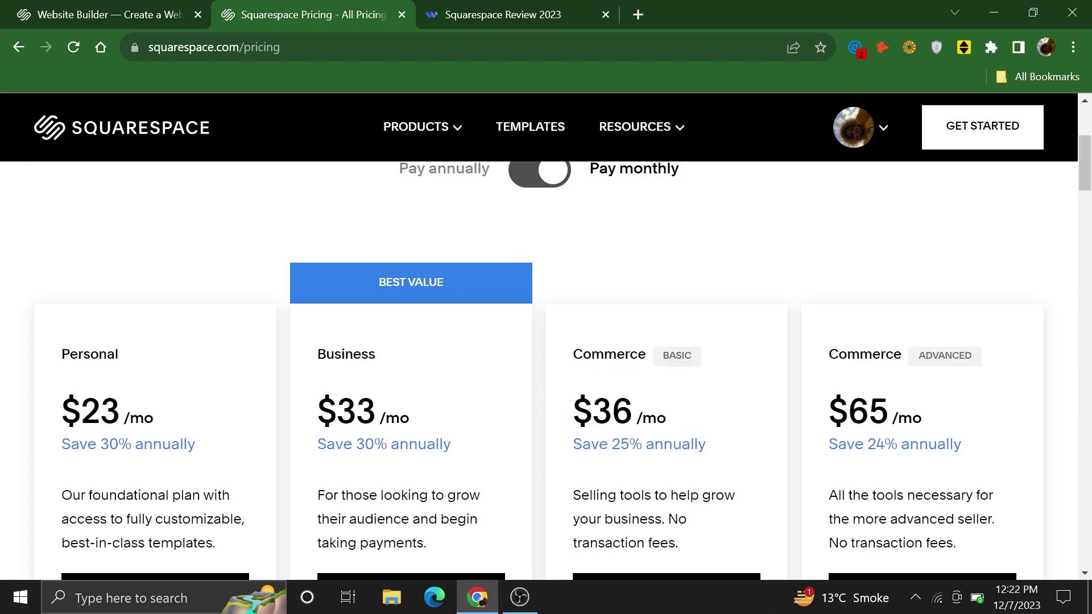
left_click_drag(832, 349, 994, 458)
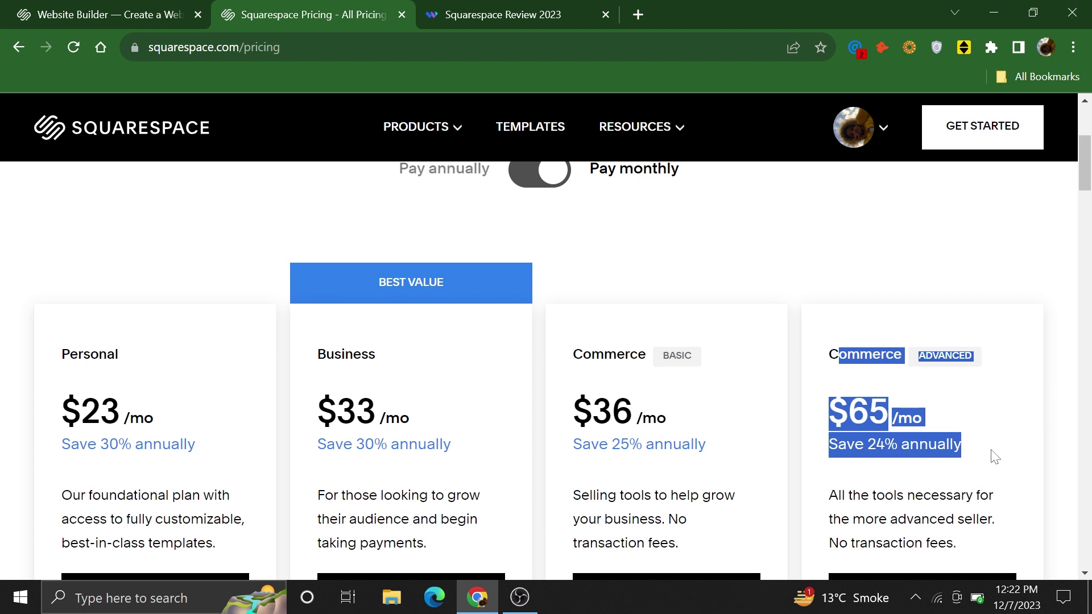
left_click(724, 285)
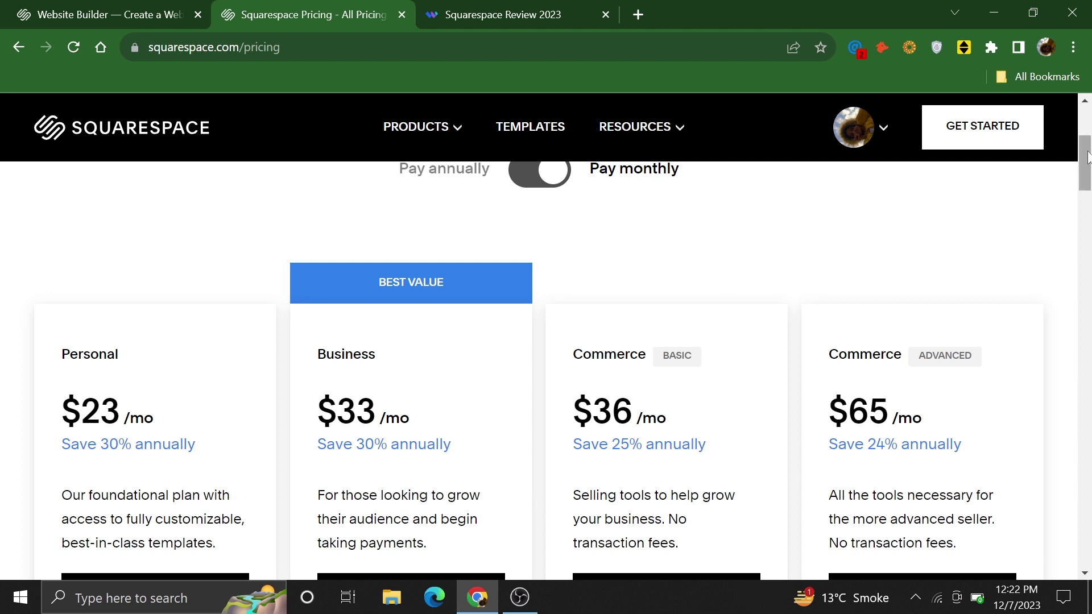
left_click_drag(1086, 153, 1085, 101)
Step: Return to the homepage, browse the templates and start a new site with Vance
key("ctrl+shift+Tab")
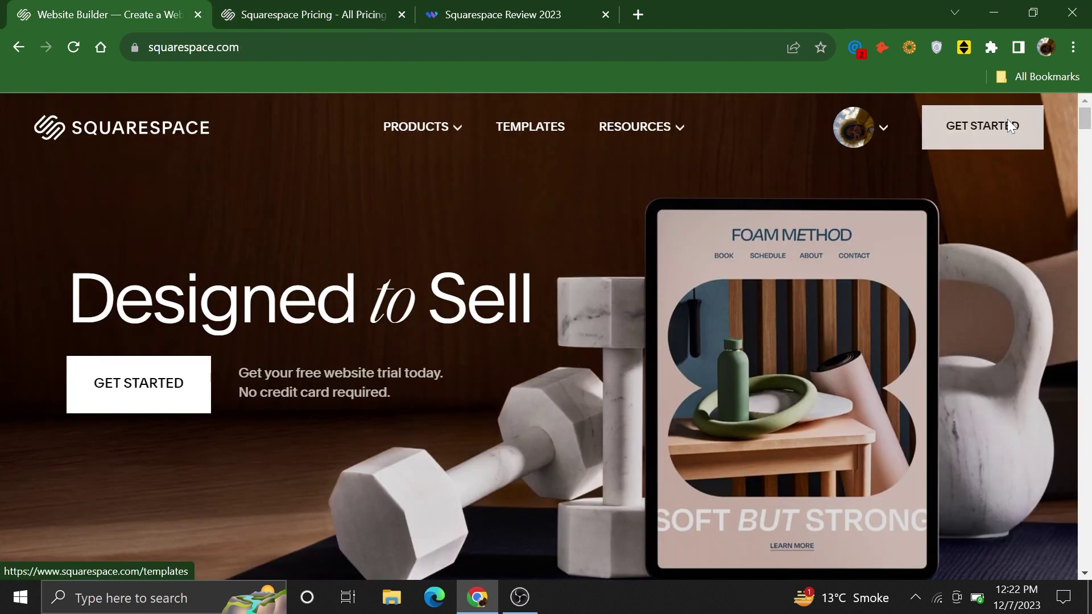
left_click(1011, 125)
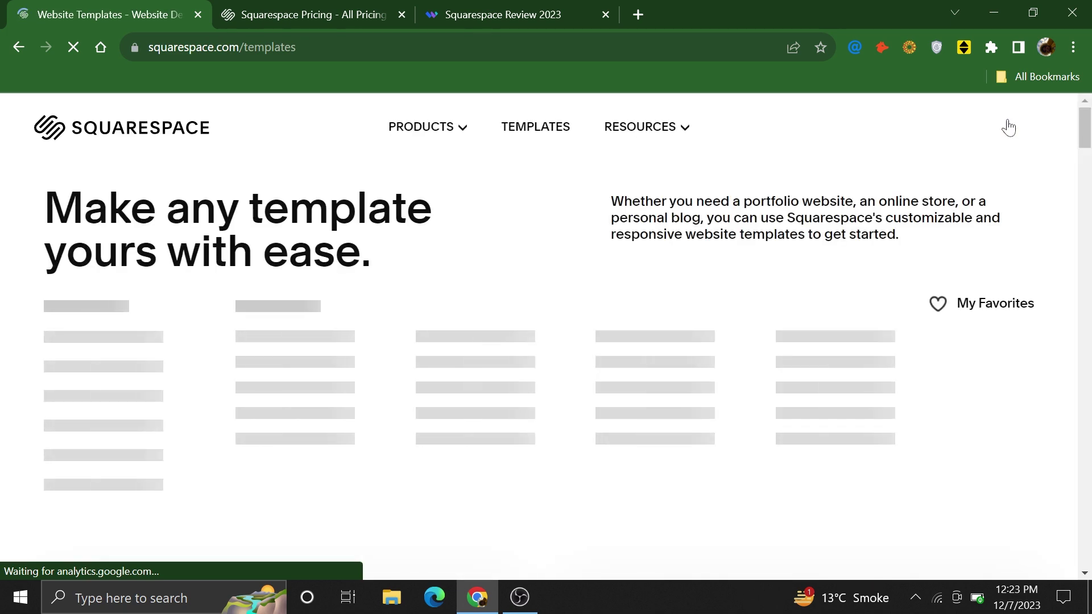
triple_click(895, 235)
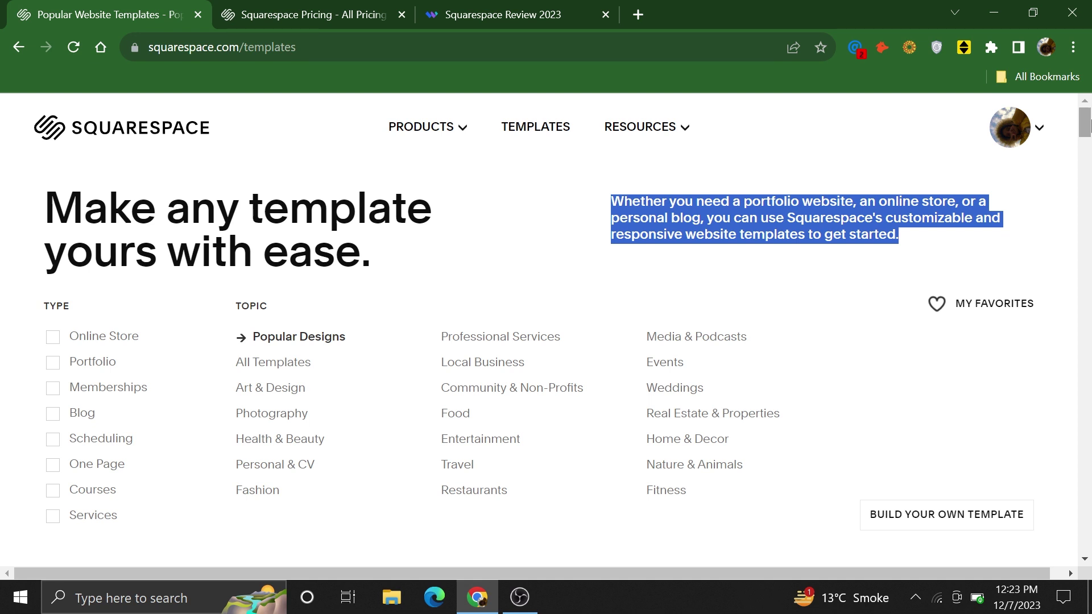
left_click_drag(1085, 124, 1085, 277)
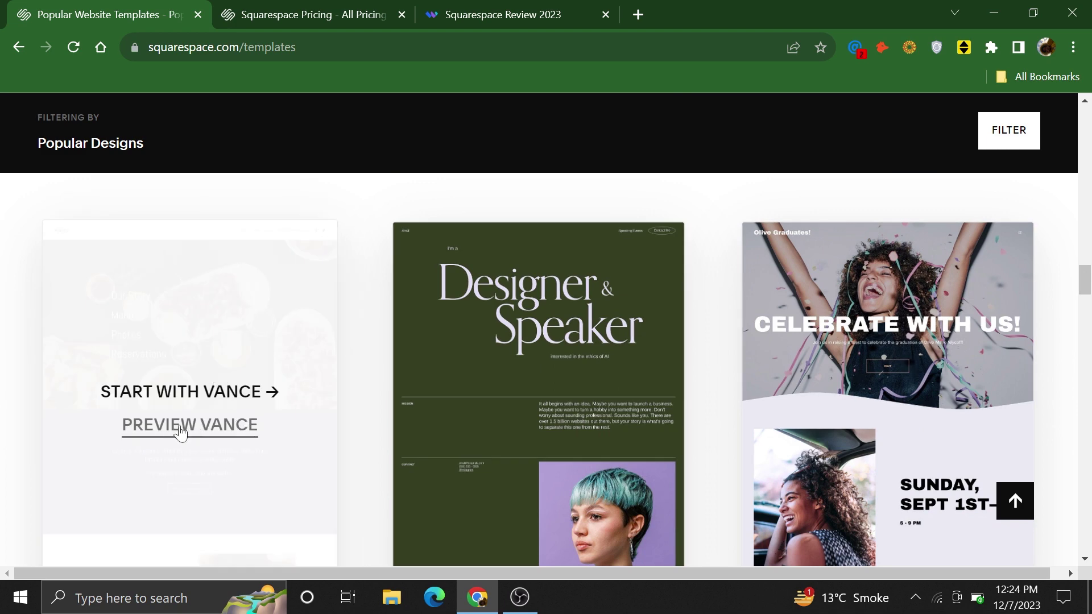
left_click(180, 394)
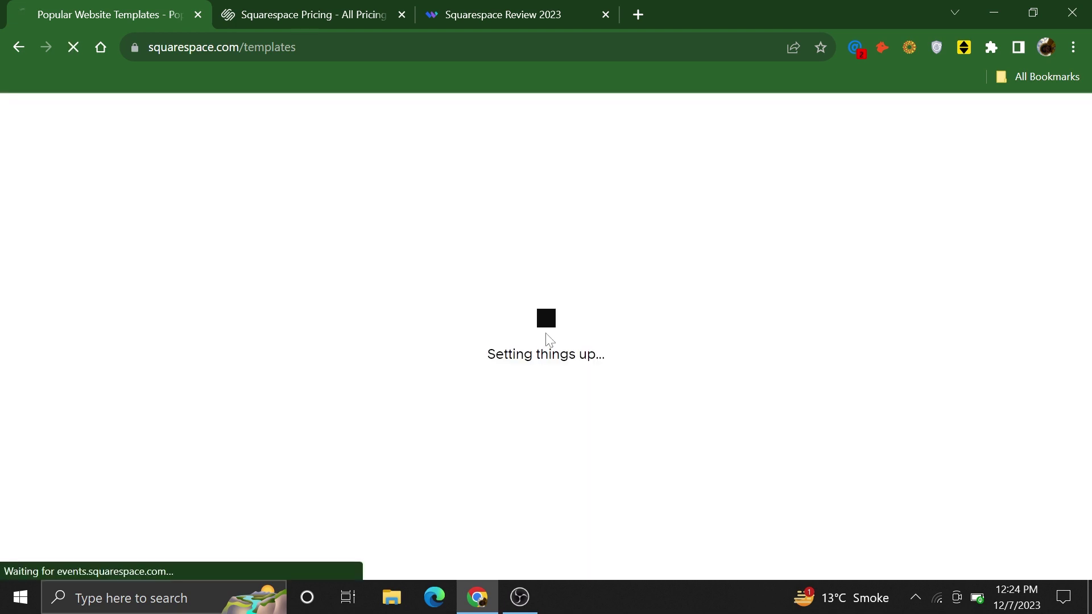
Step: Switch to the 'Squarespace Review 2023' article while the new site sets up
left_click(504, 15)
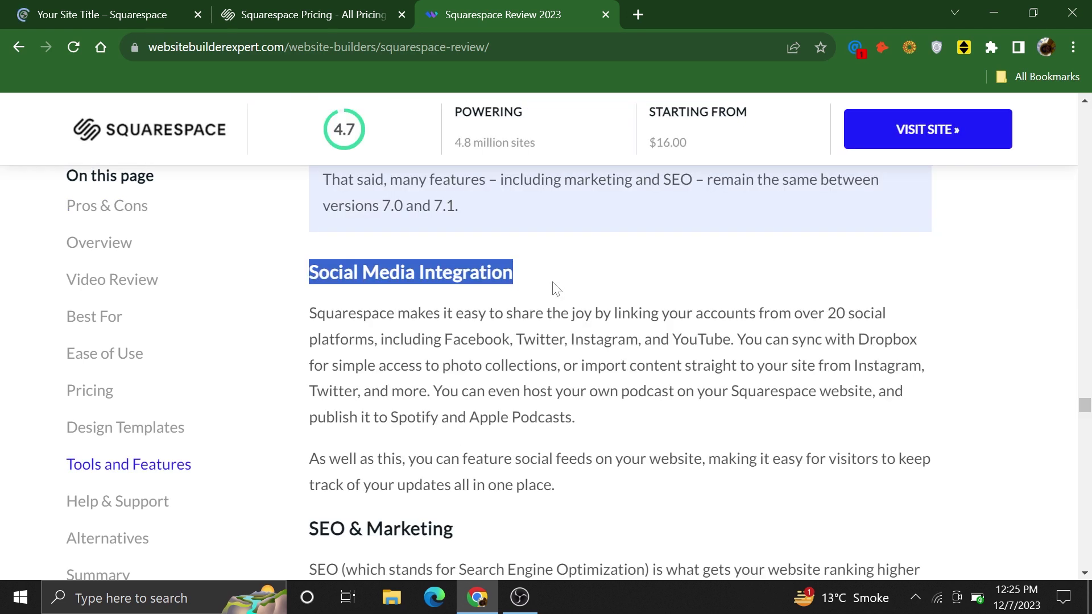
scroll(552, 288, "down", 10)
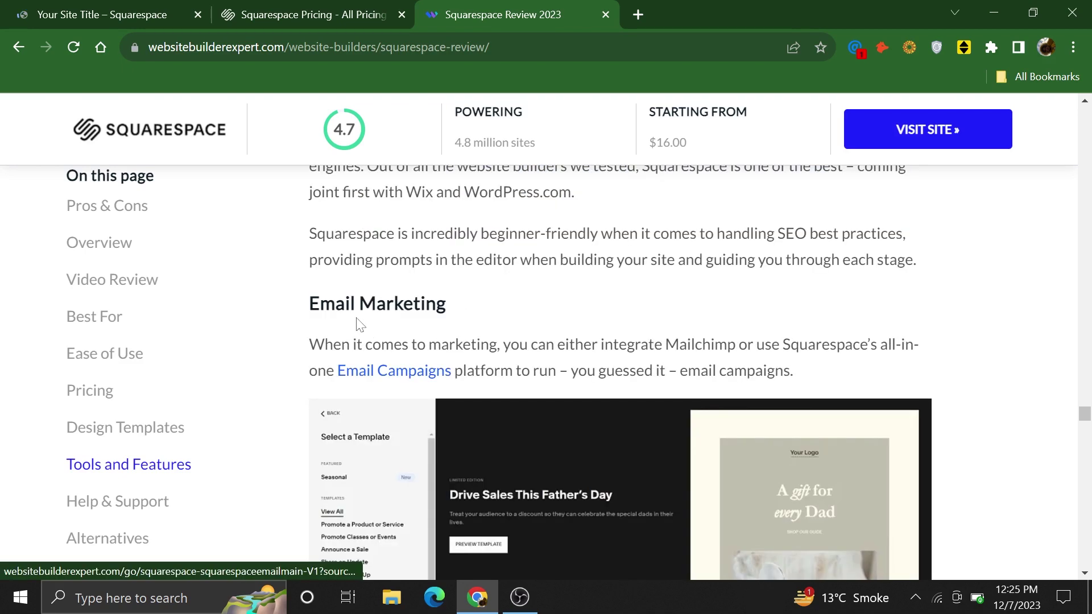
scroll(359, 324, "down", 8)
Step: Highlight the Squarespace Extensions heading in the review
left_click_drag(309, 400, 516, 400)
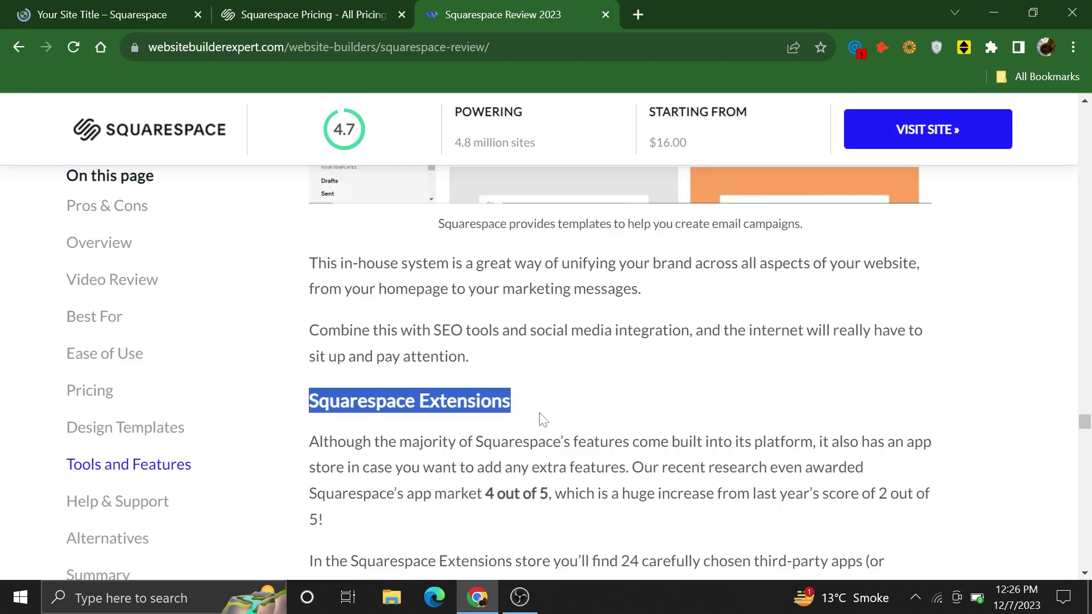
scroll(479, 452, "down", 8)
left_click_drag(309, 242, 530, 253)
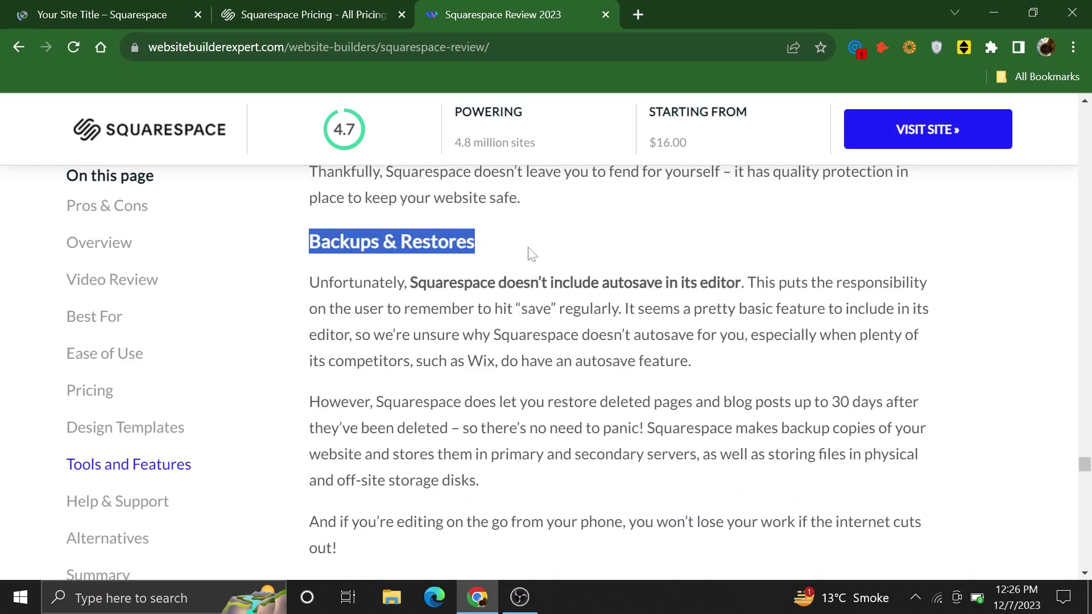
scroll(553, 288, "down", 8)
left_click_drag(310, 253, 461, 294)
left_click_drag(1083, 465, 1084, 480)
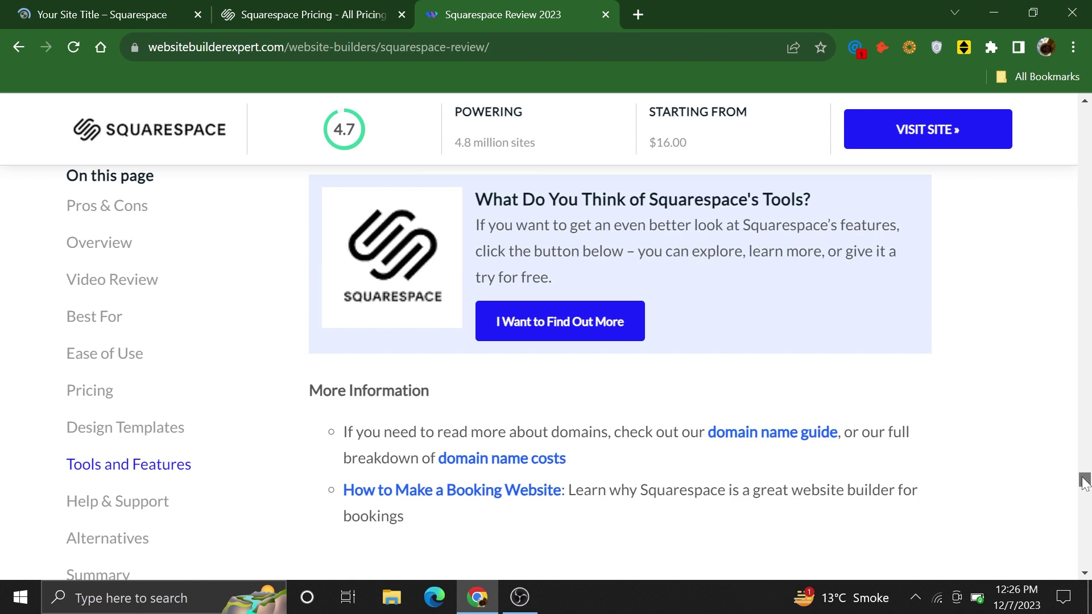
left_click_drag(1083, 481, 1084, 482)
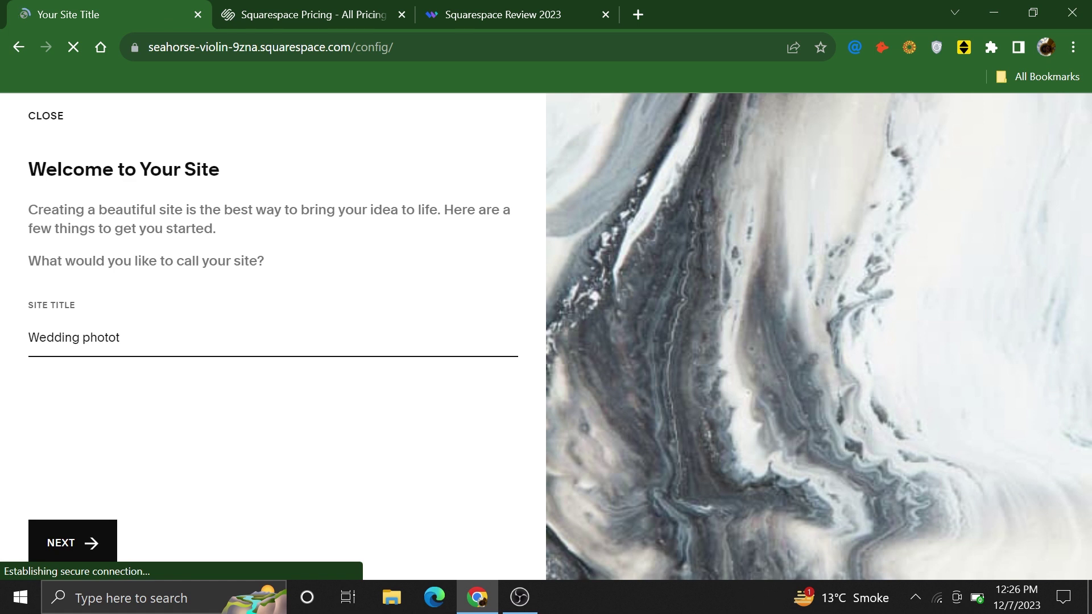
type("graphy")
Step: Confirm the 'Wedding photography' title and advance the tour past Create Pages to the dashboard
left_click(73, 543)
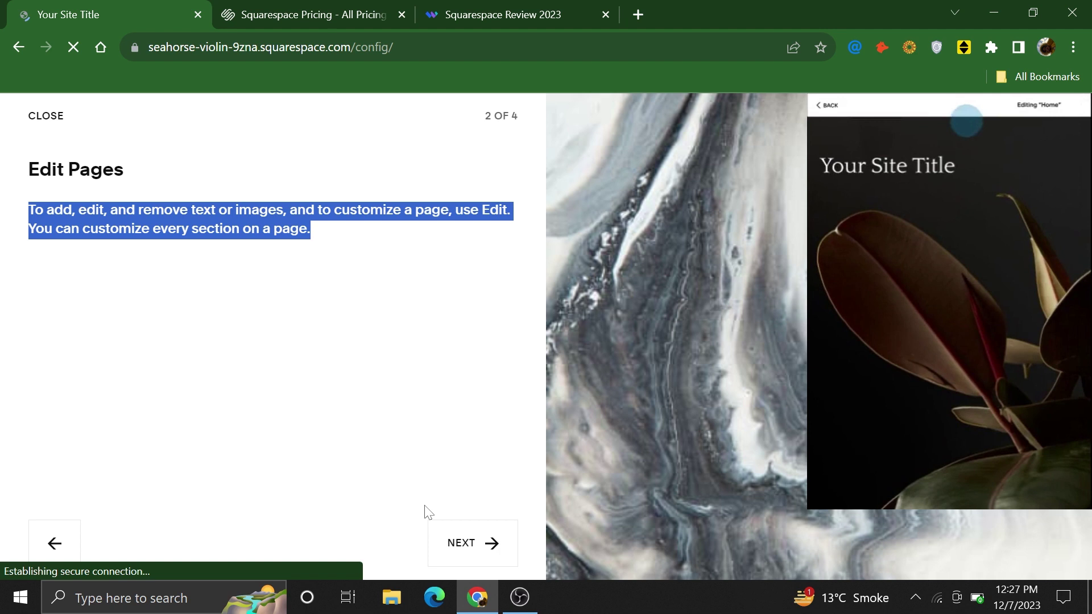
left_click(465, 544)
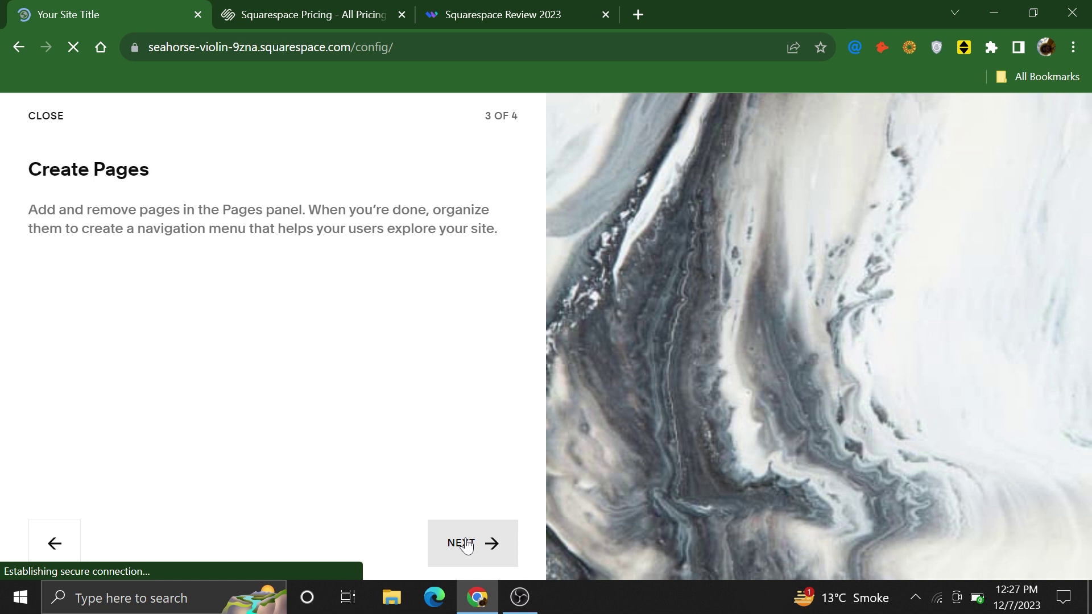
left_click(467, 545)
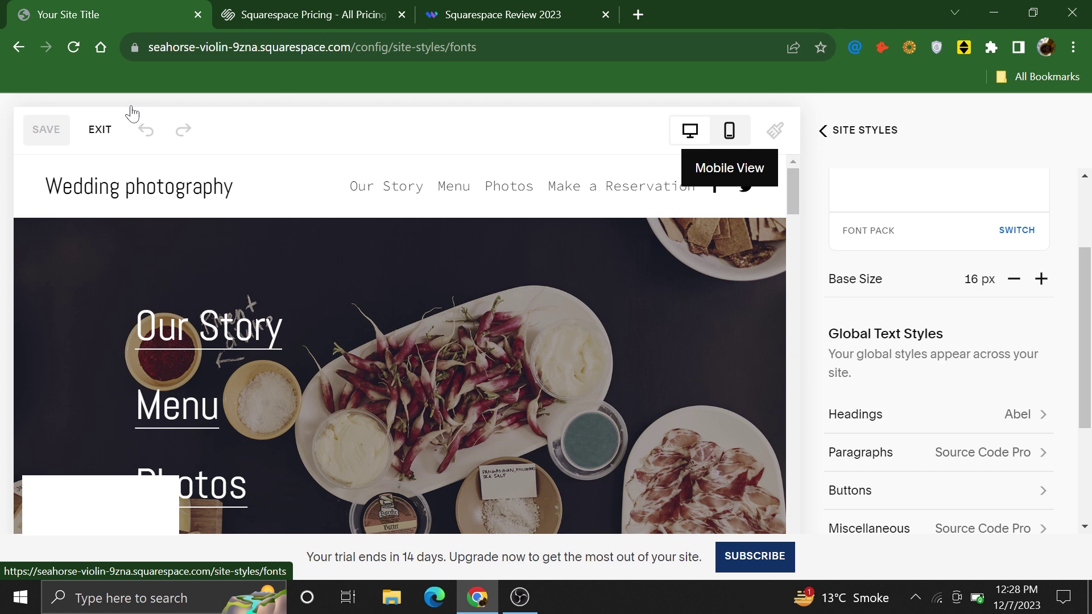
Step: Exit the Site Styles font editor and go to the site's Marketing area
left_click(100, 129)
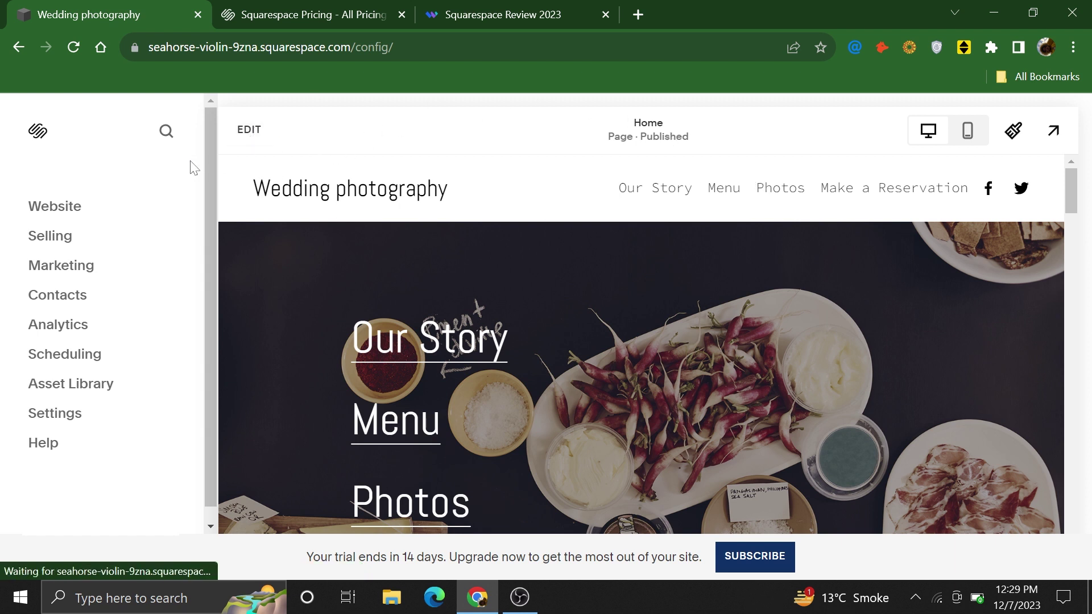
left_click(57, 265)
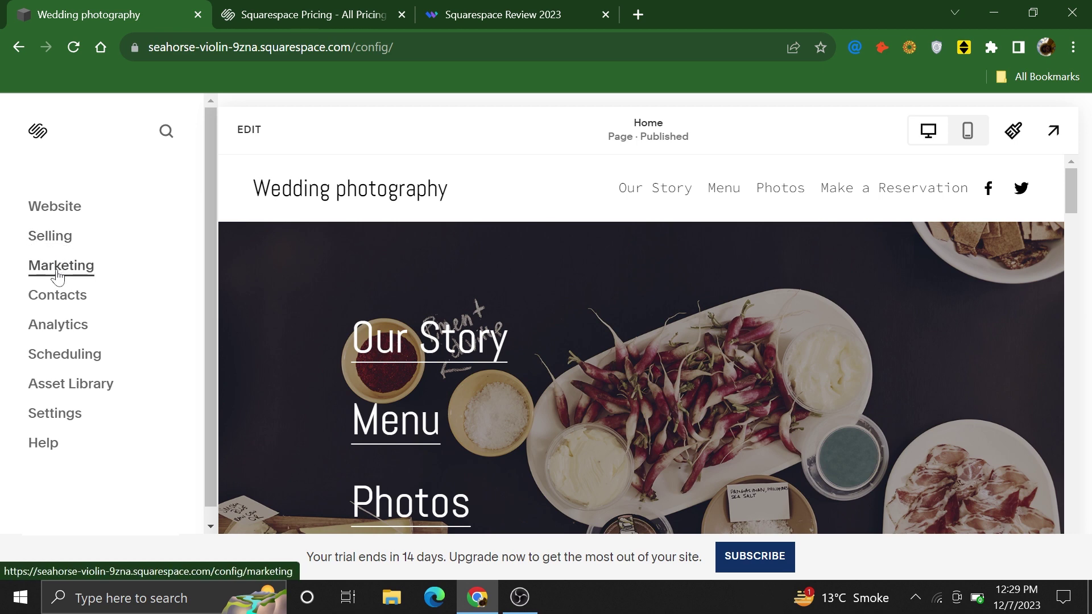